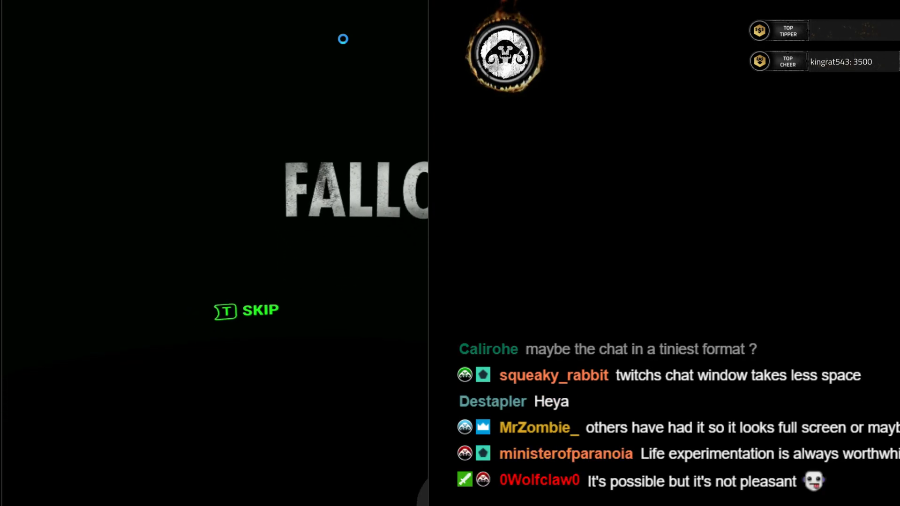
Step: Skip the Fallout 4 VR opening title sequence with the T key
key("t")
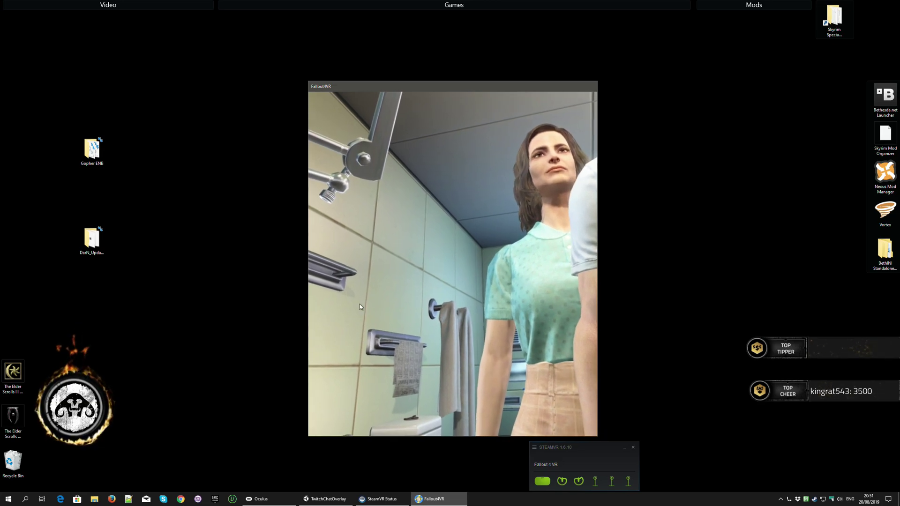
Step: Open the SteamVR status menu over the FalloutVR desktop window
left_click(534, 448)
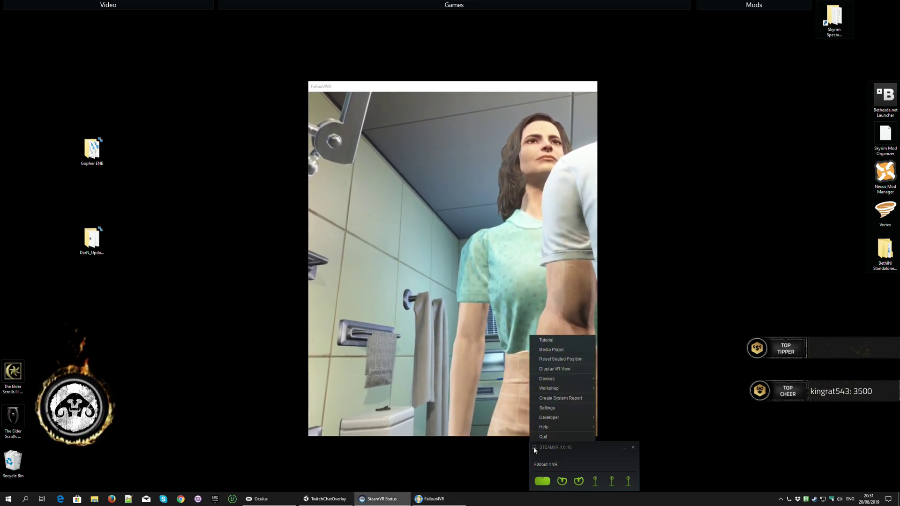
Step: Open the Headset Mirror through Display VR View and bring up its options menu
left_click(544, 370)
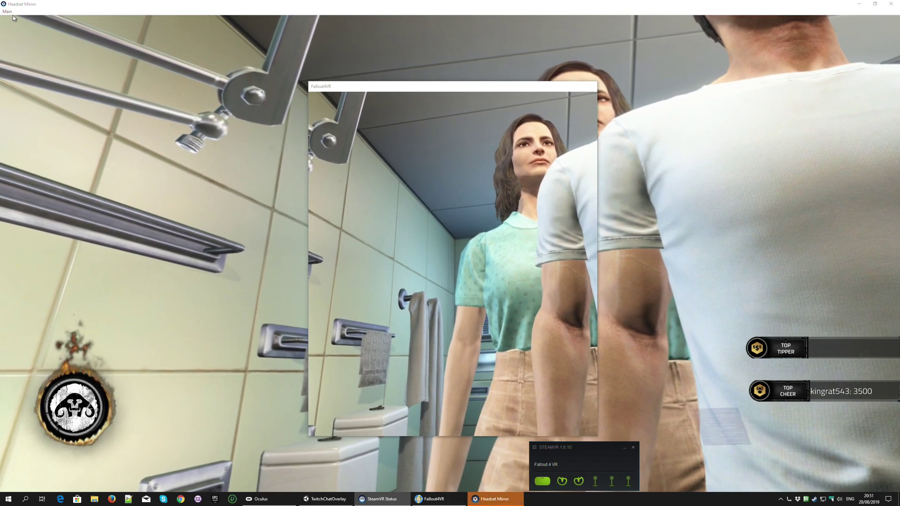
left_click(7, 13)
Step: Dismiss the mirror options and toggle the Headset Mirror into borderless fullscreen
left_click(24, 19)
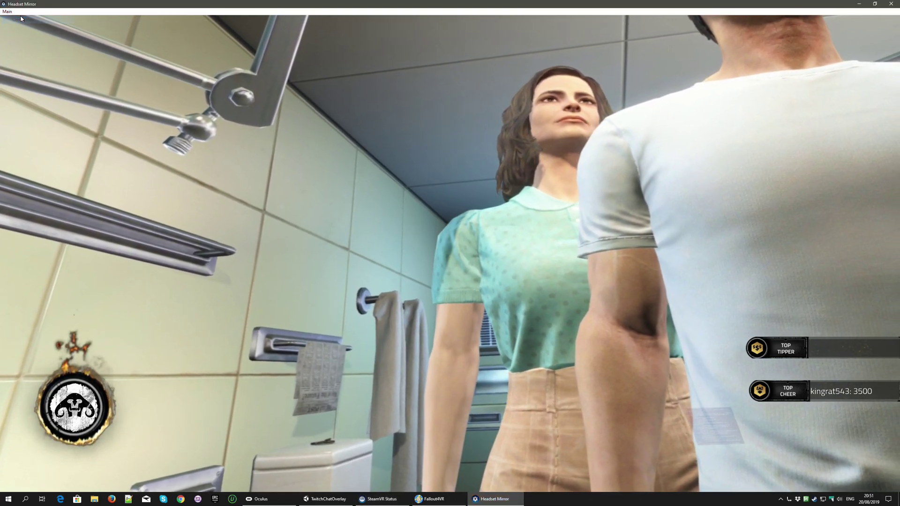
double_click(414, 9)
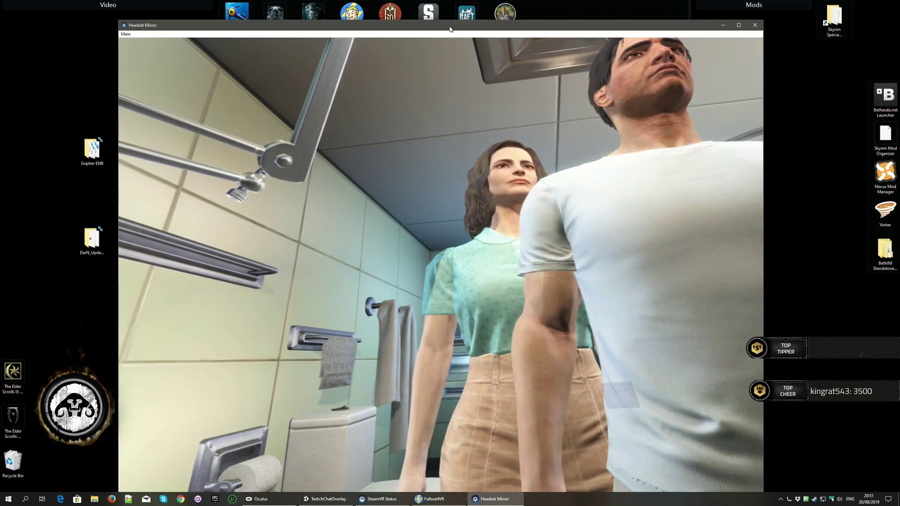
double_click(436, 16)
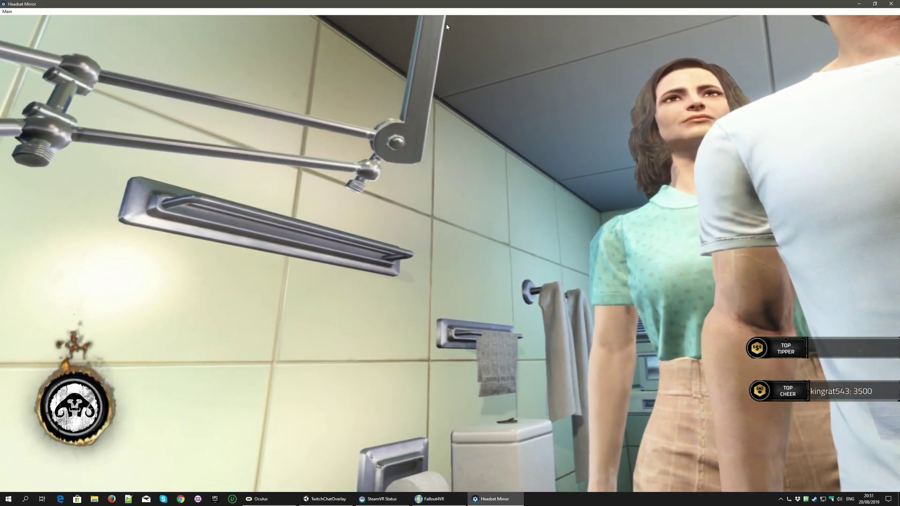
double_click(451, 256)
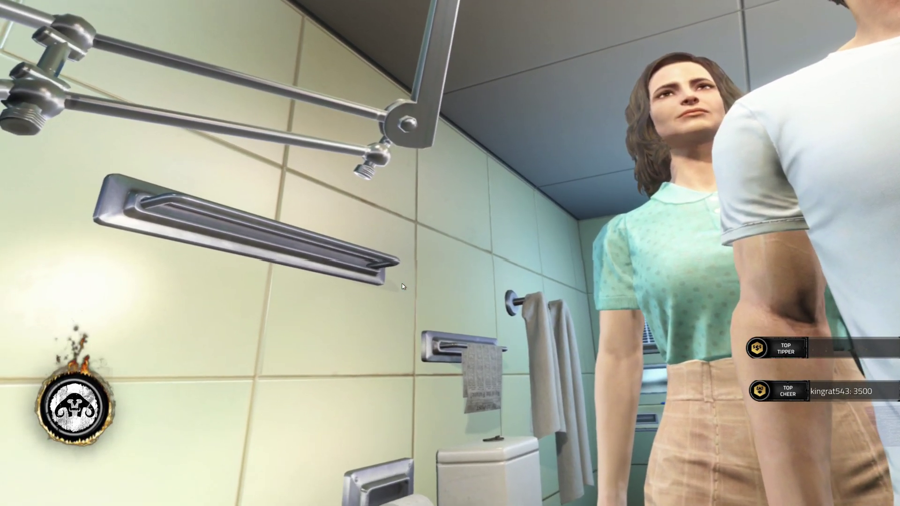
key("alt+Tab")
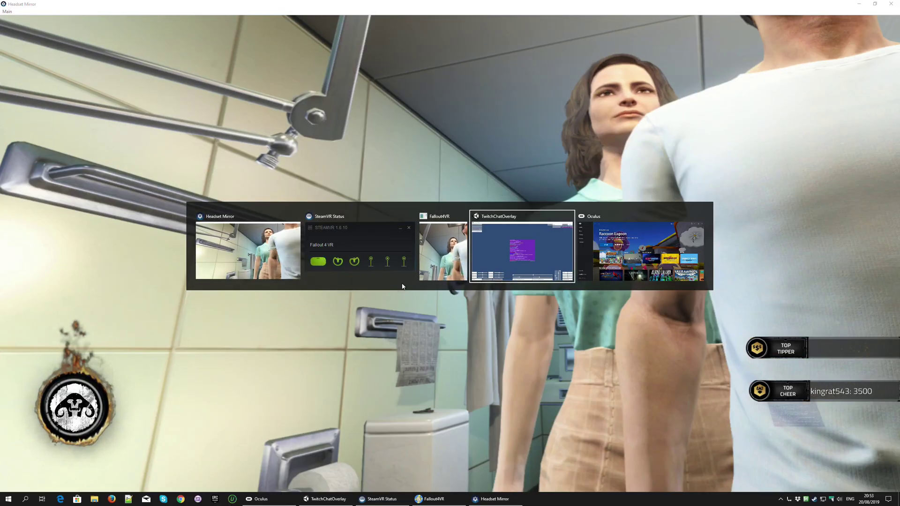
Step: Switch to FalloutVR, bring the Headset Mirror back to the front, and open its Main menu
key("alt")
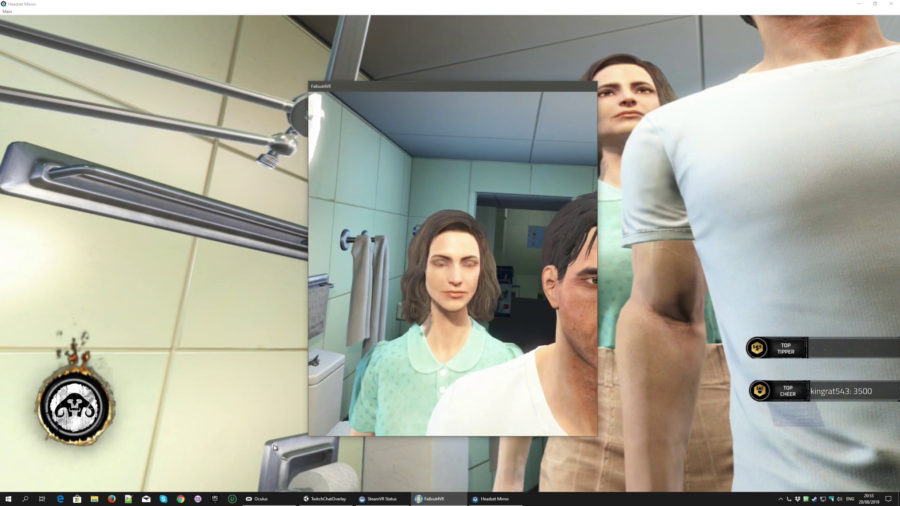
left_click(669, 462)
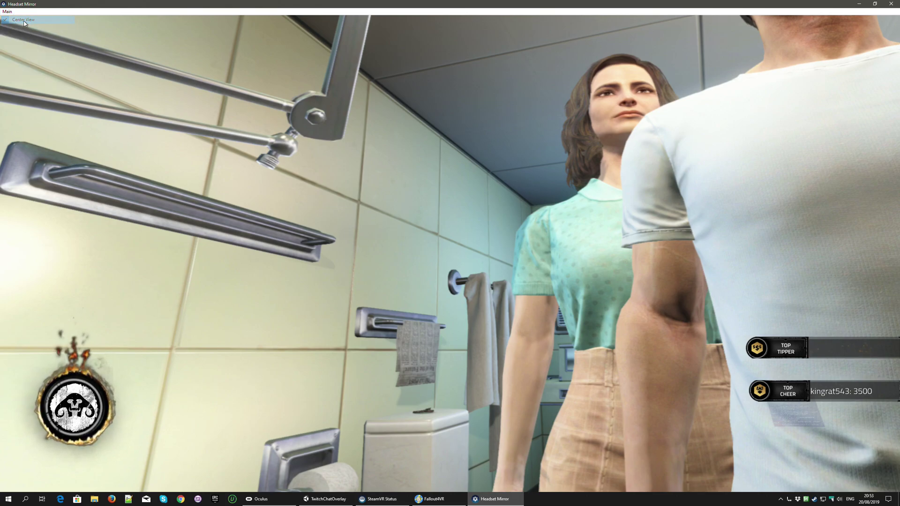
left_click(18, 28)
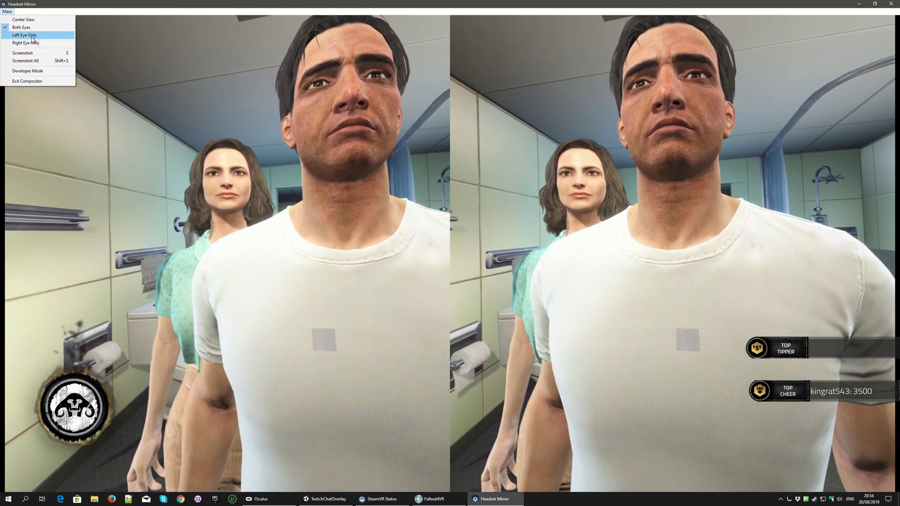
Step: Pick an eye-view option from the Headset Mirror's Main menu
left_click(31, 39)
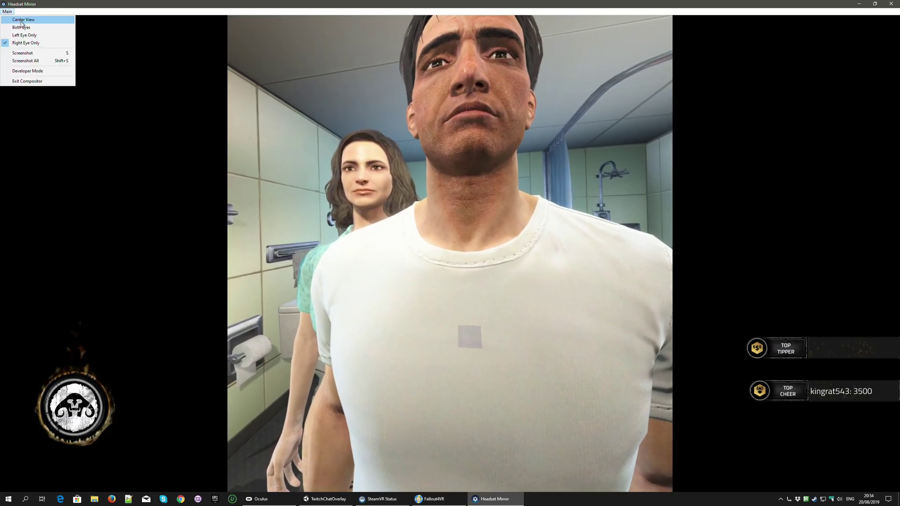
left_click(22, 21)
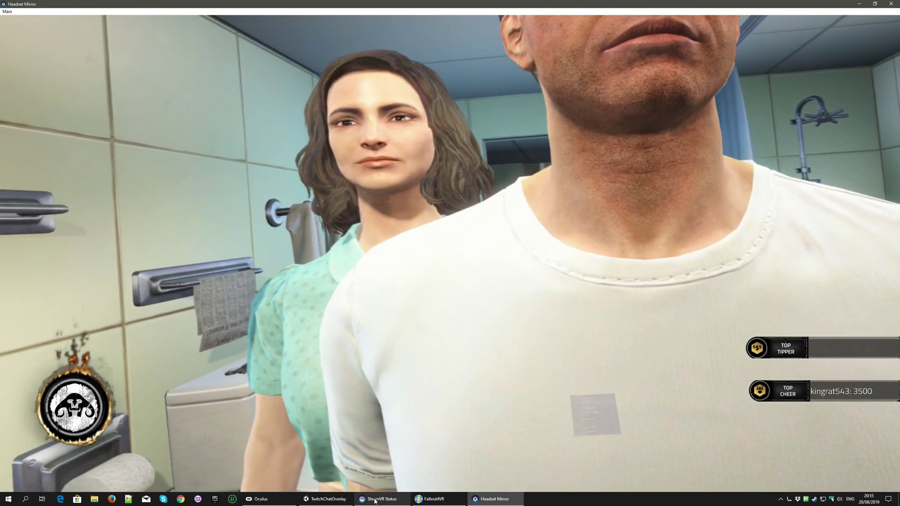
left_click(379, 499)
left_click(379, 499)
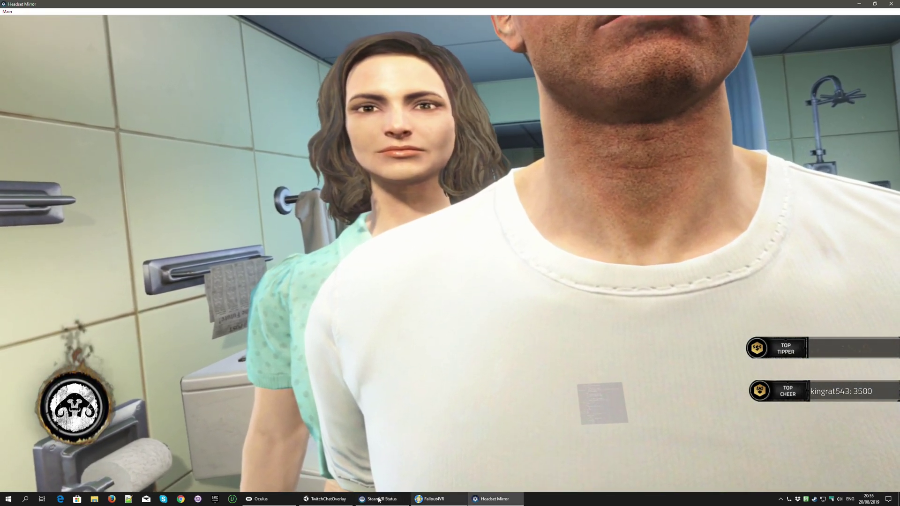
Step: Open TwitchChatOverlay settings, move them top-left, and push the chat panel to Z offset -0.42857
left_click(330, 499)
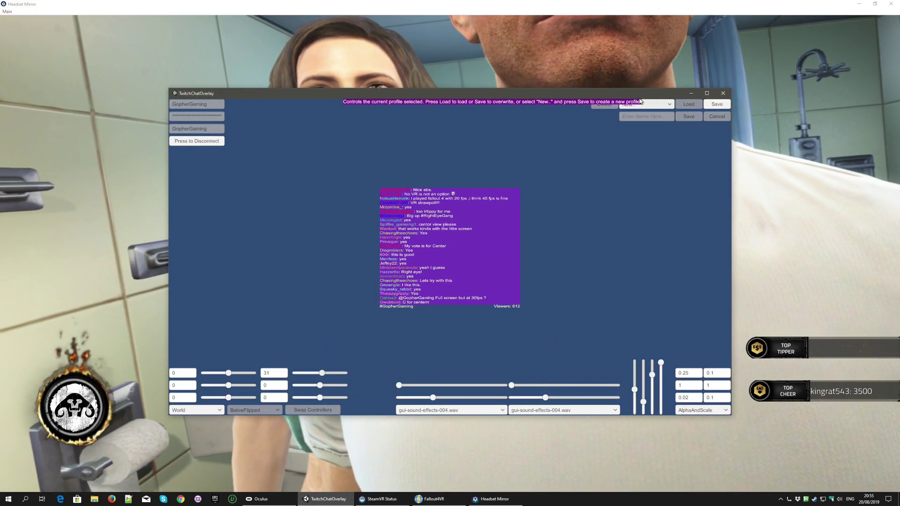
left_click_drag(636, 94, 484, 25)
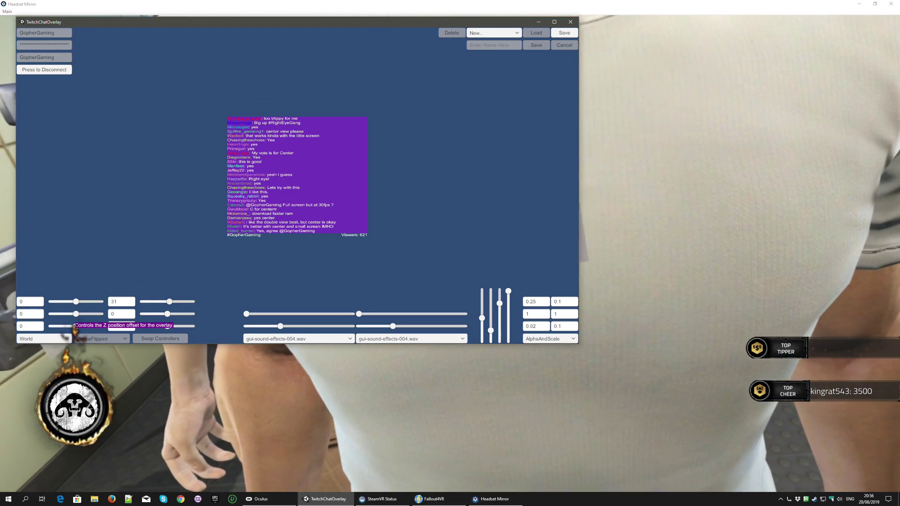
mouse_move(75, 328)
left_mouse_down()
mouse_move(66, 337)
mouse_move(74, 329)
left_mouse_up()
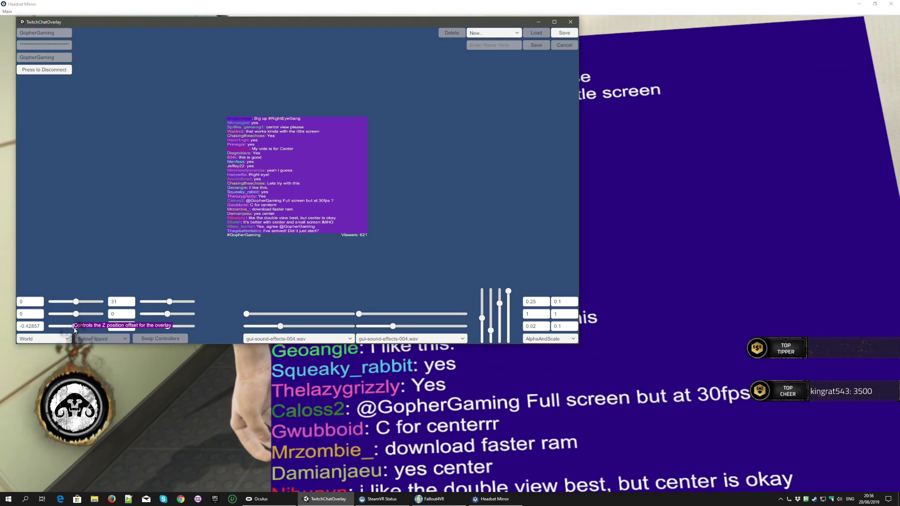
left_click_drag(74, 327, 74, 324)
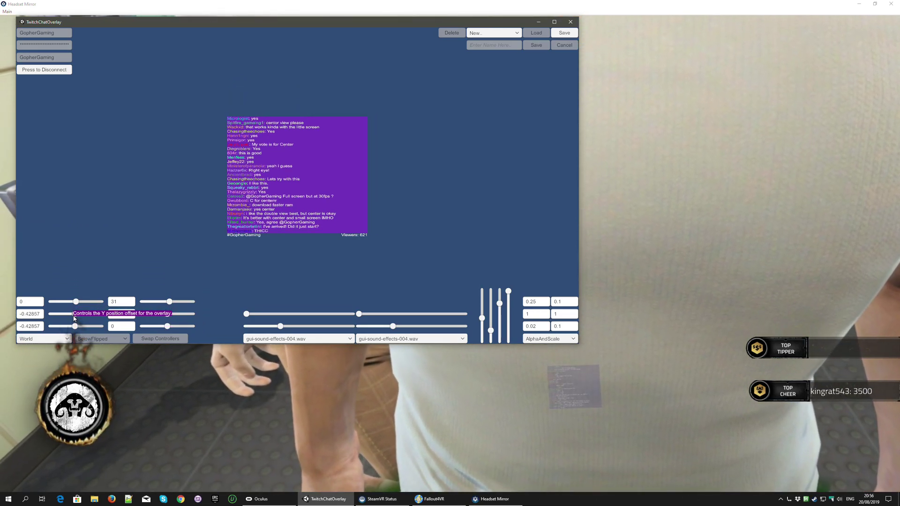
Step: Raise the chat panel's Y offset to -0.14285
left_click_drag(74, 314, 76, 313)
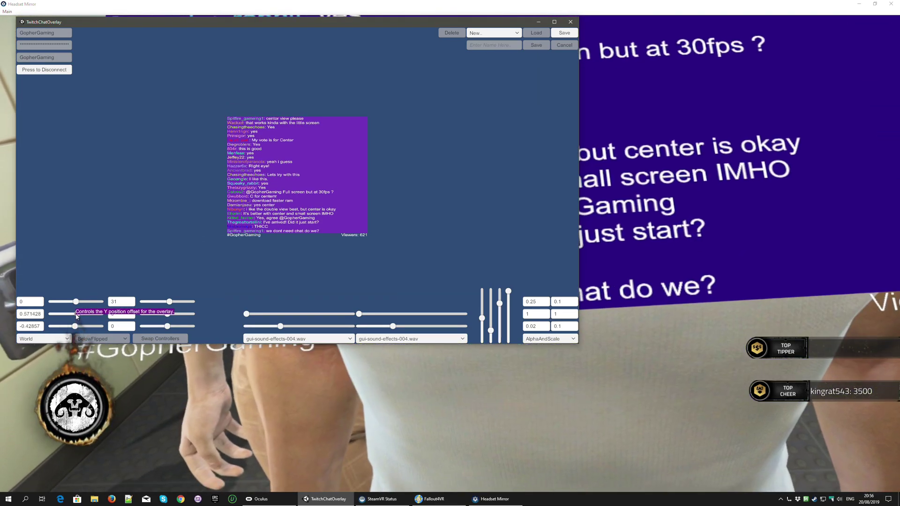
left_click(76, 318)
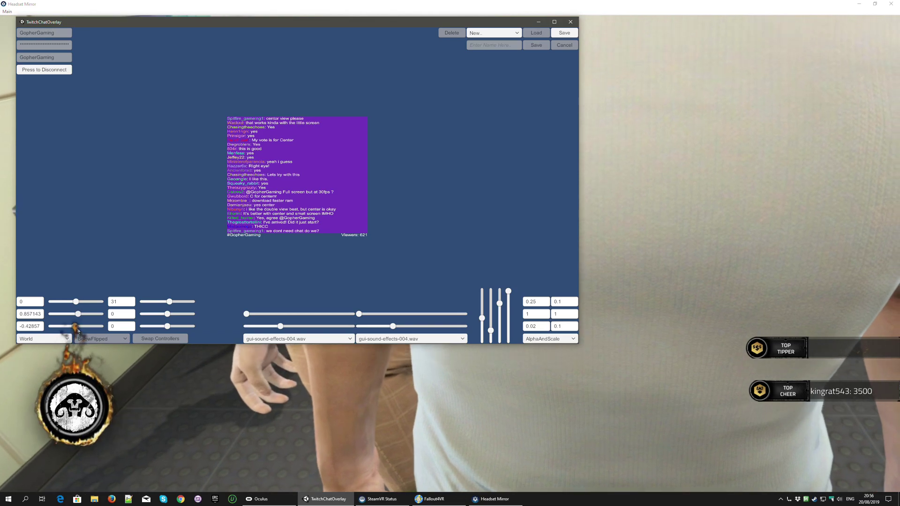
left_click_drag(75, 324, 85, 318)
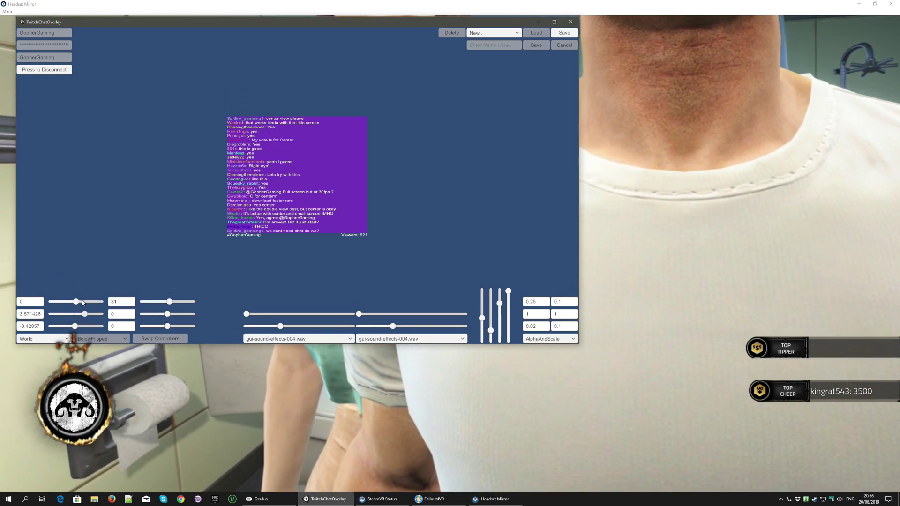
left_click(75, 317)
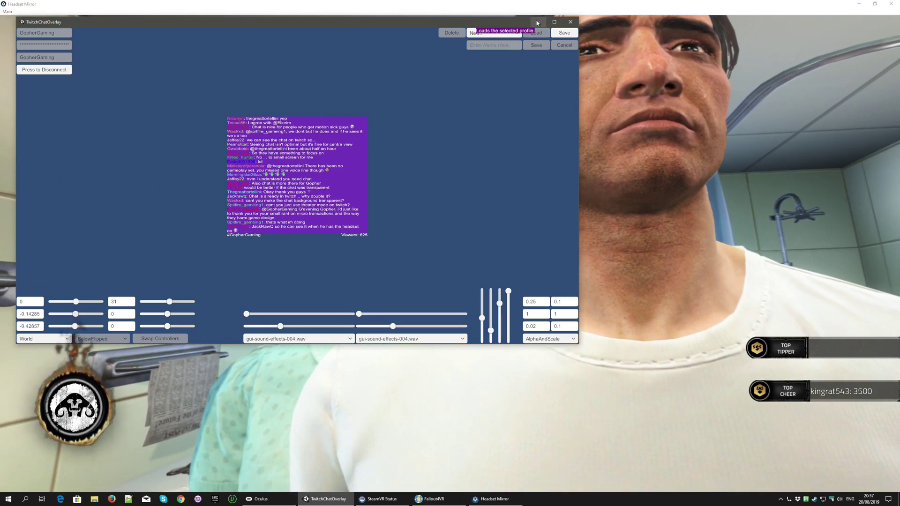
left_click(537, 22)
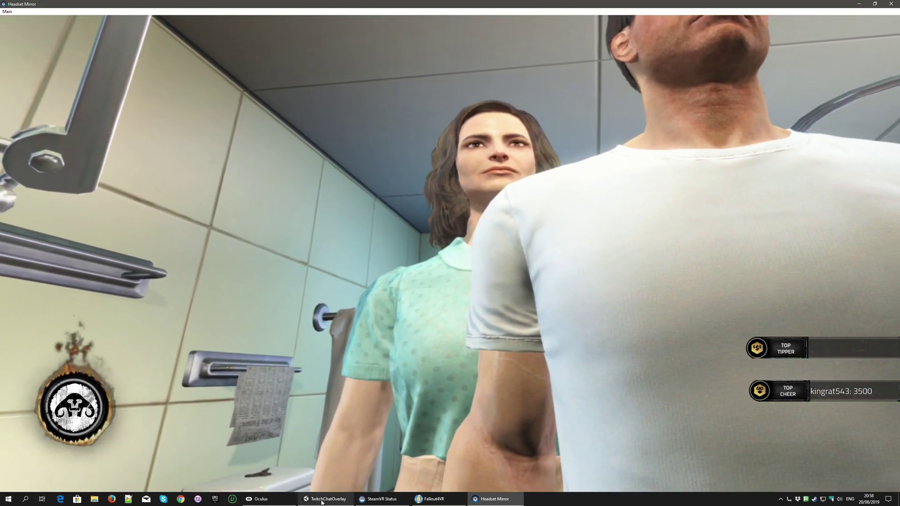
left_click(324, 500)
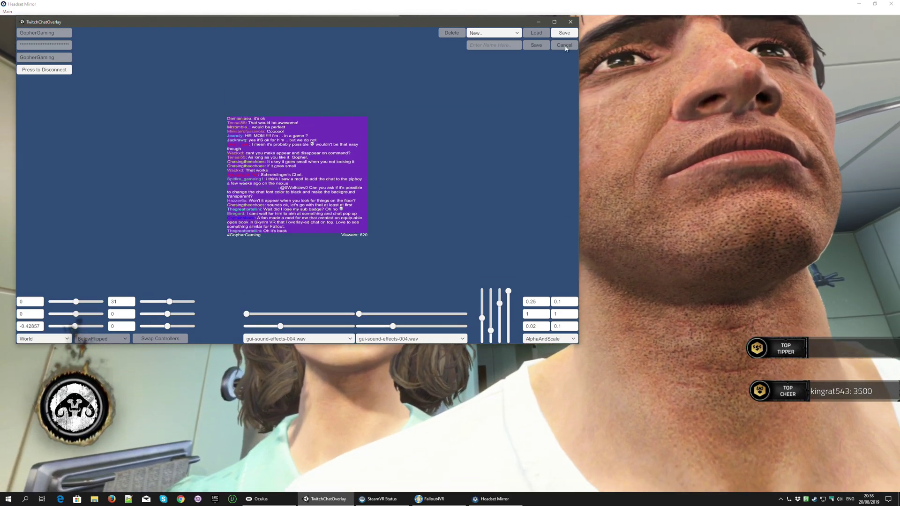
left_click(540, 22)
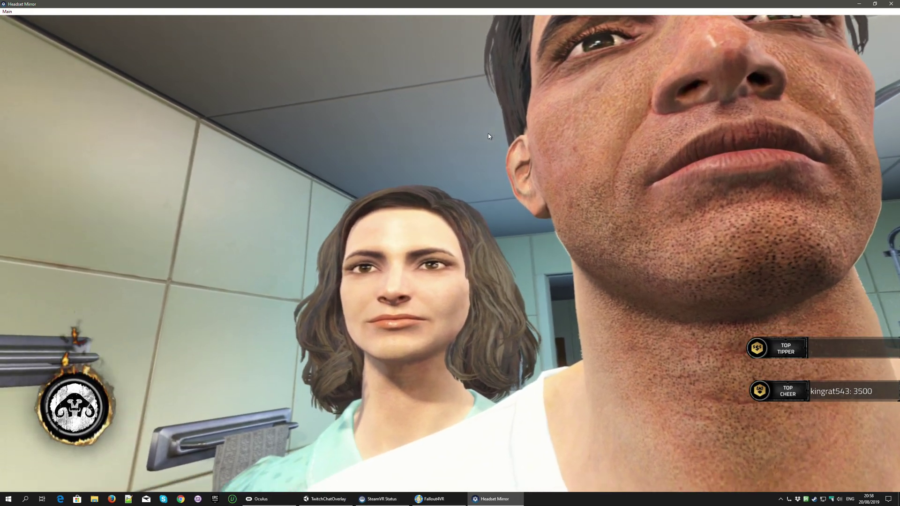